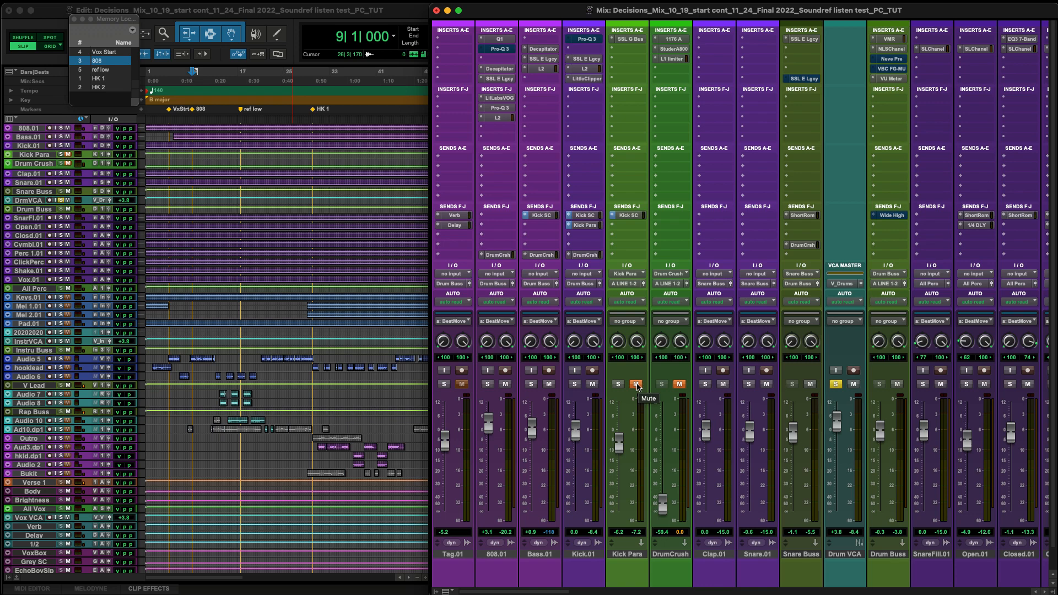
Audition the parallel kick by playing the soloed drums and the unsoloed mix while toggling the Kick Para track's mute.
key(space)
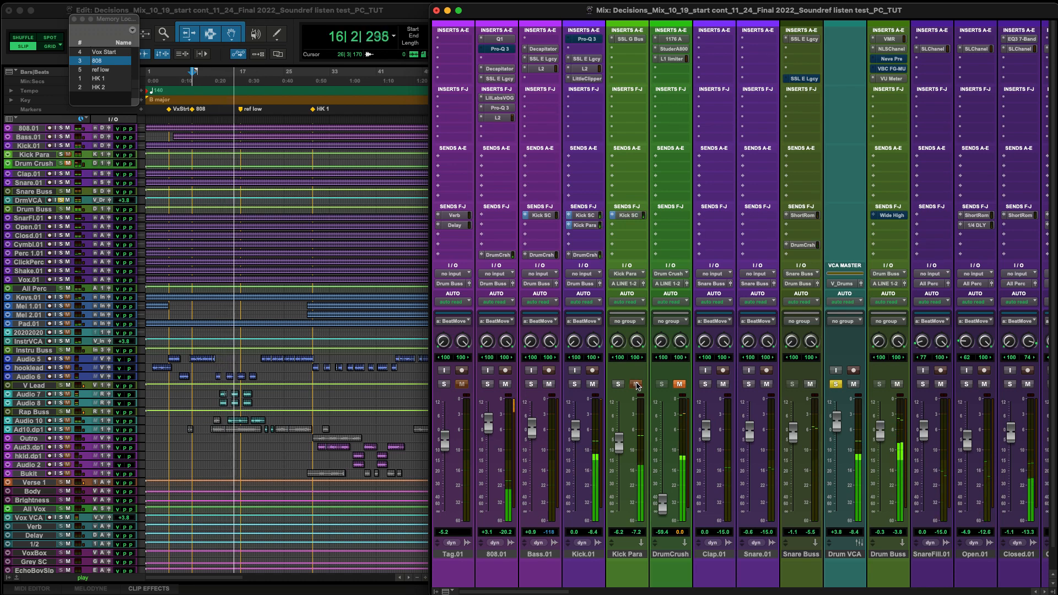
key(space)
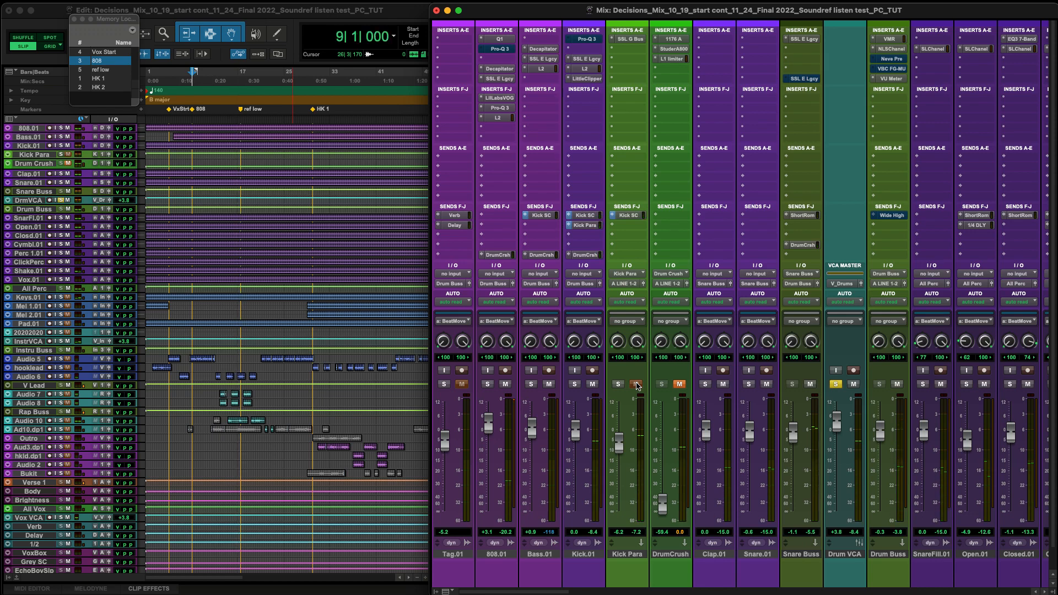
key(shift+s)
click(636, 385)
key(space)
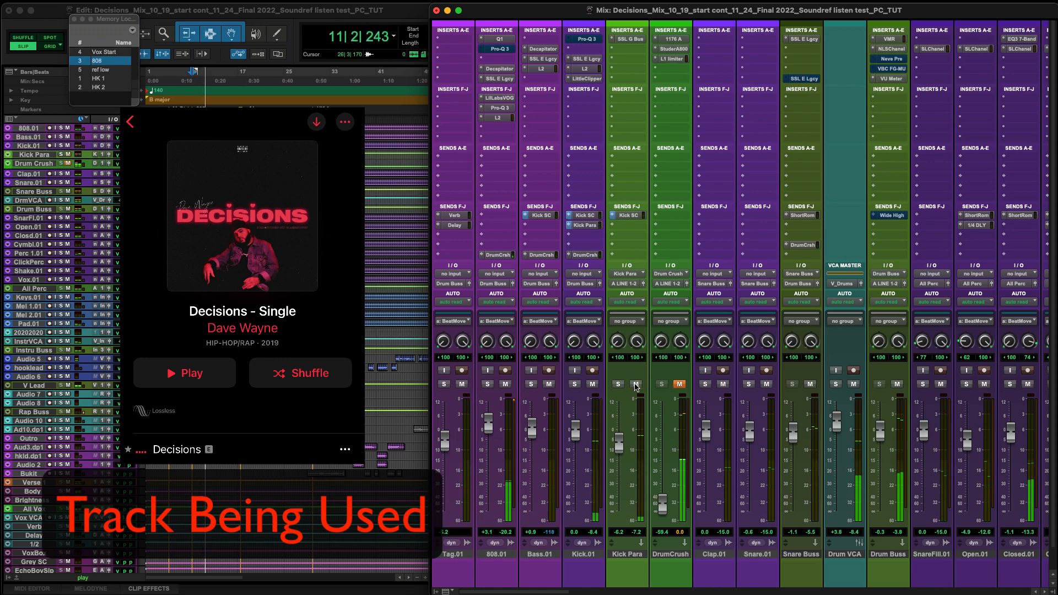
click(636, 384)
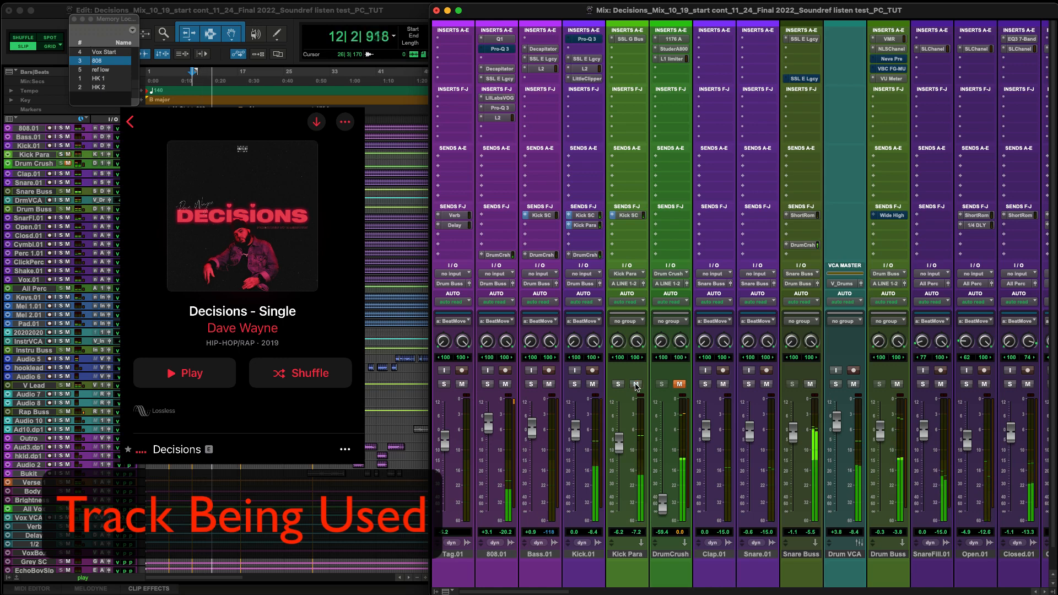
click(636, 385)
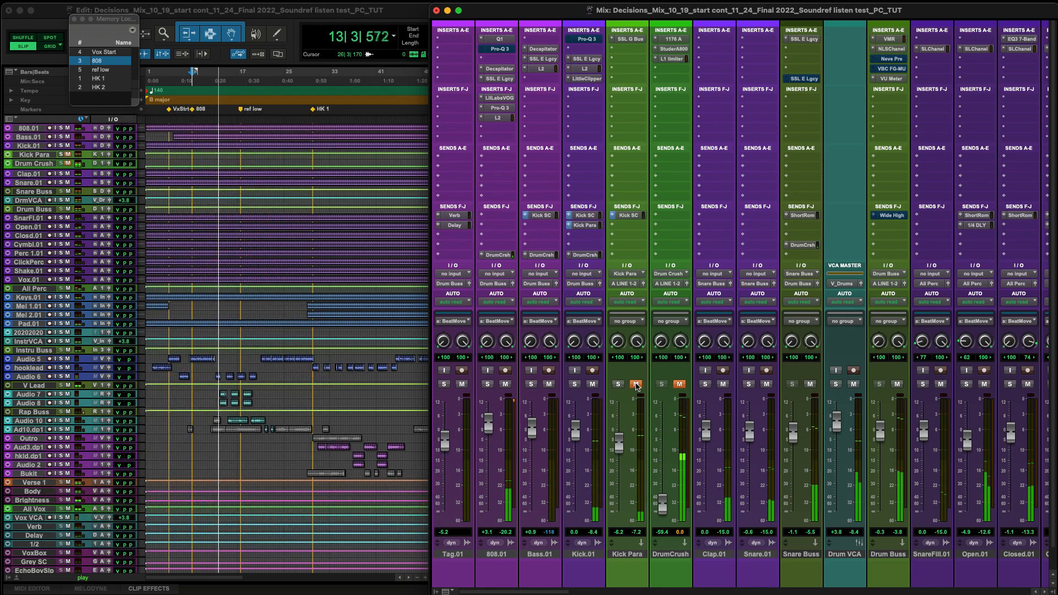
click(636, 385)
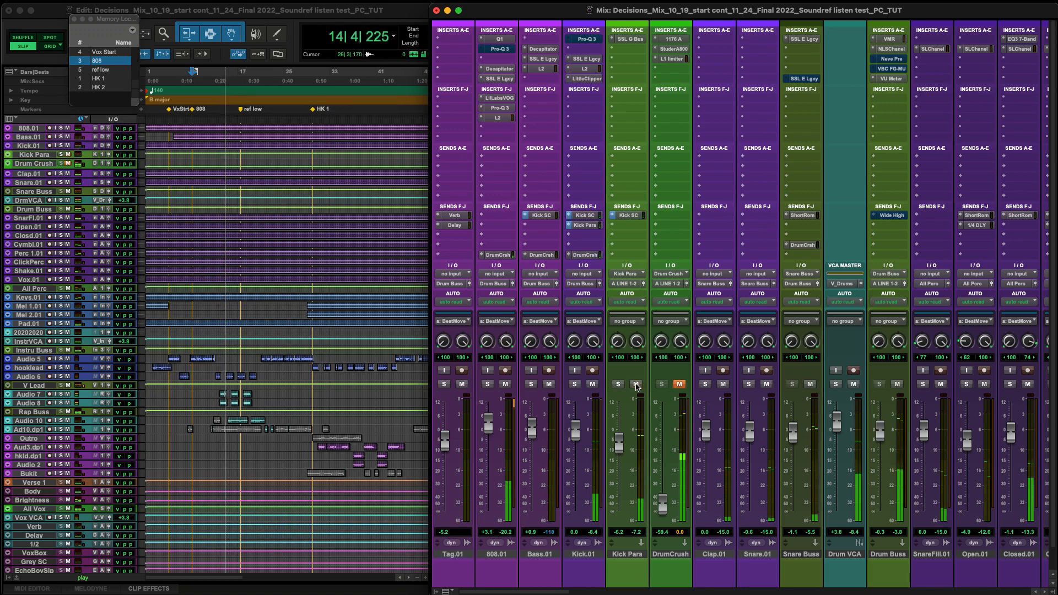
key(space)
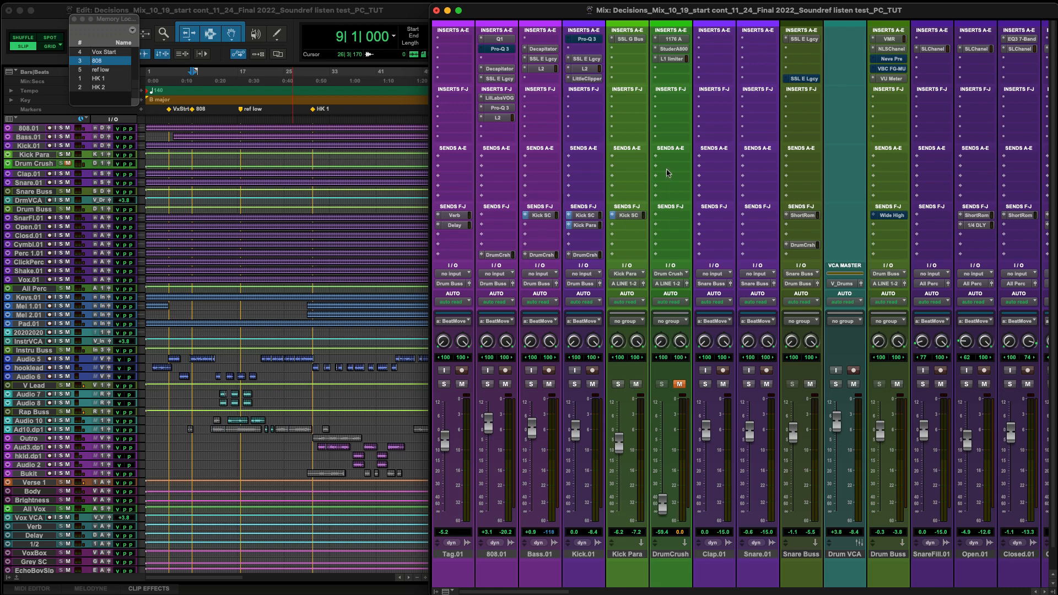
Open the SSL G Bus compressor on the Kick Para track and move its window off the drum bus channels.
click(631, 40)
click(630, 39)
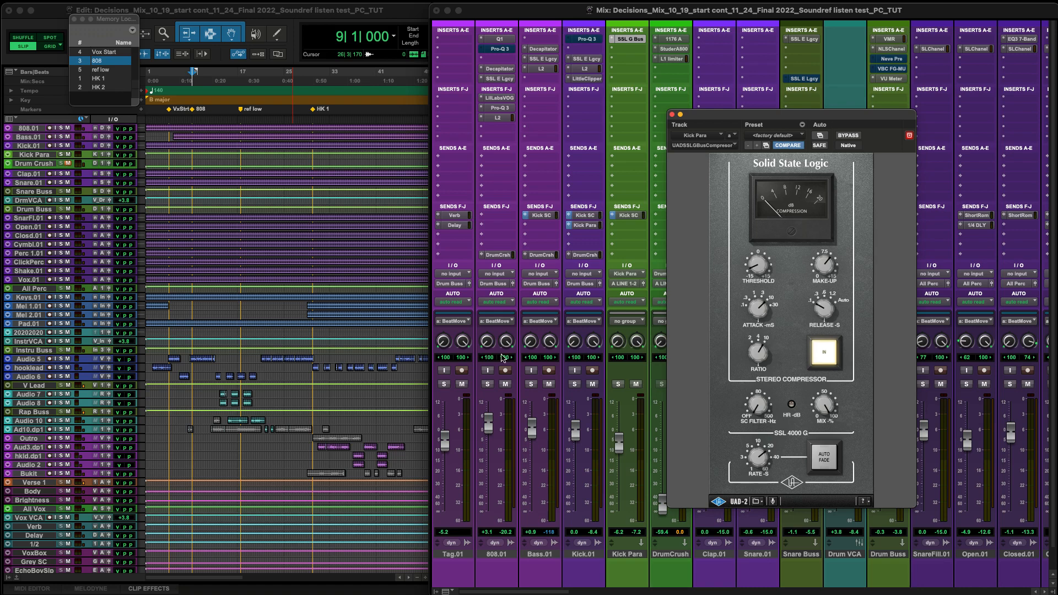
drag(882, 117, 614, 116)
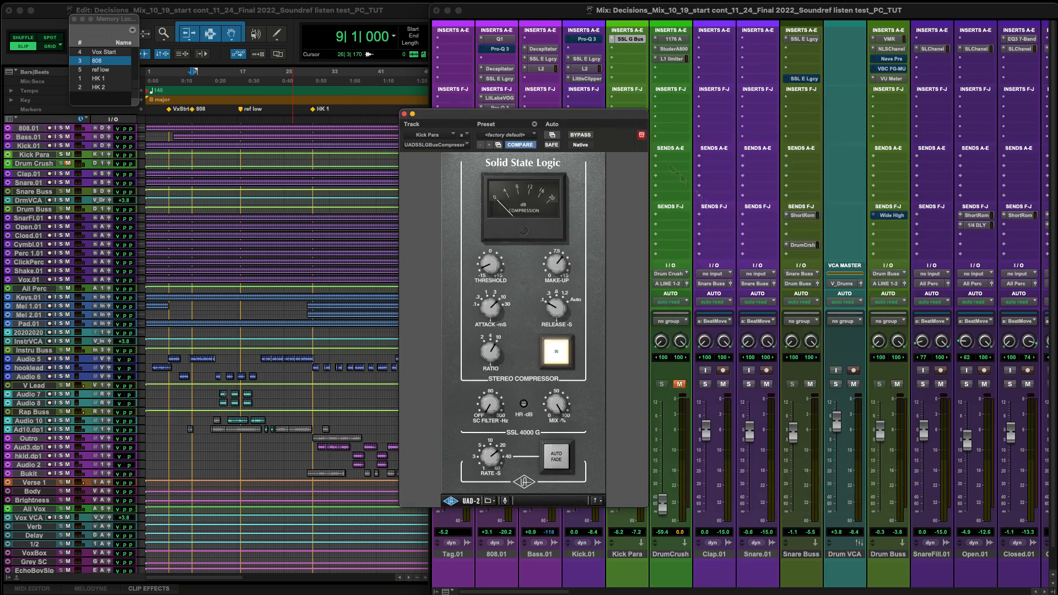
Solo the Drum VCA and compare the Kick Para compressor switched out and in during playback, closing the plug-in when done.
click(837, 385)
key(space)
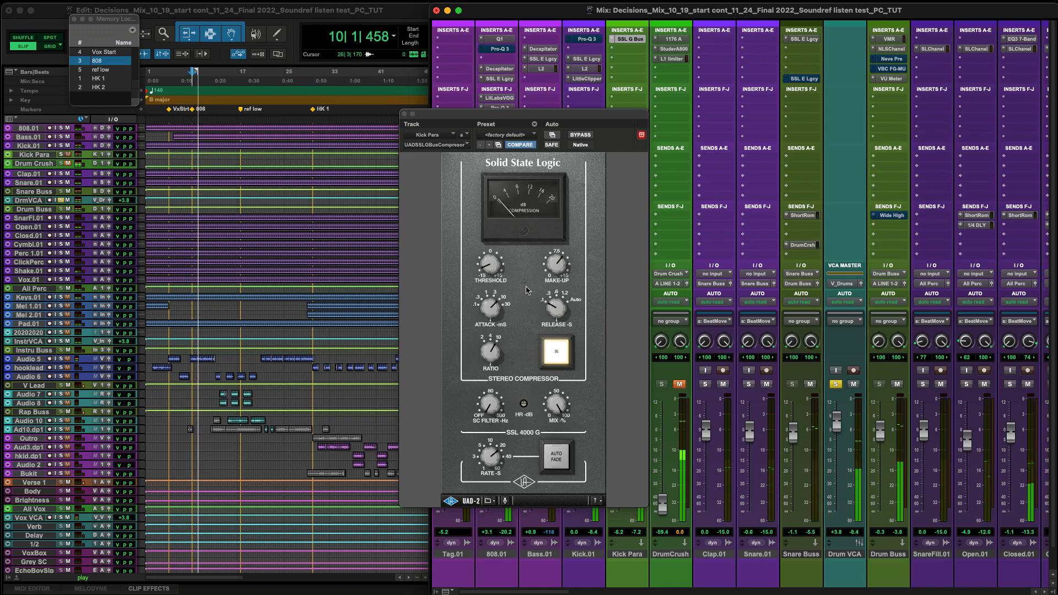
click(558, 353)
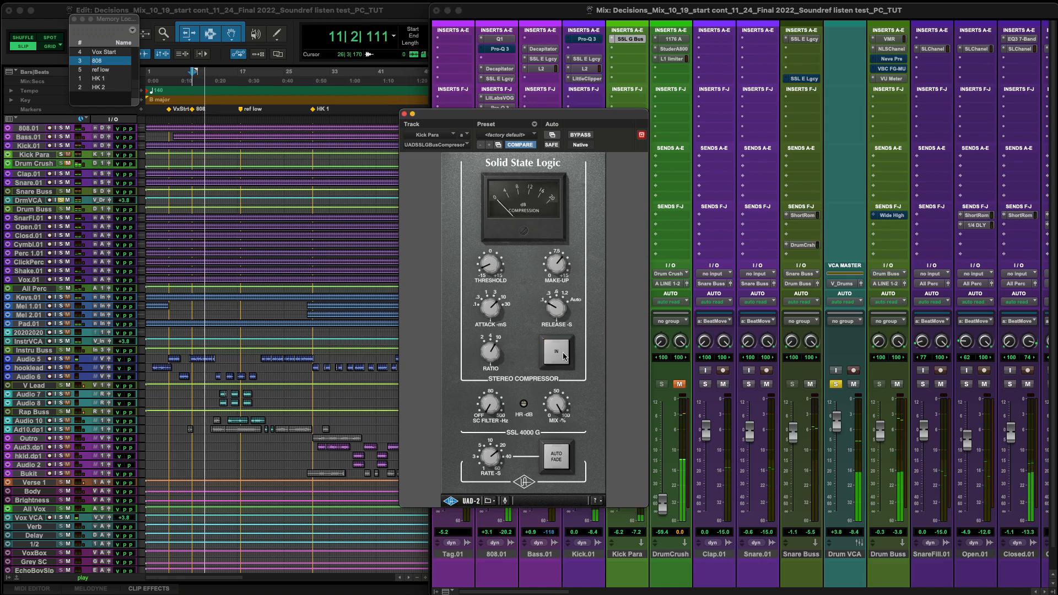
click(558, 353)
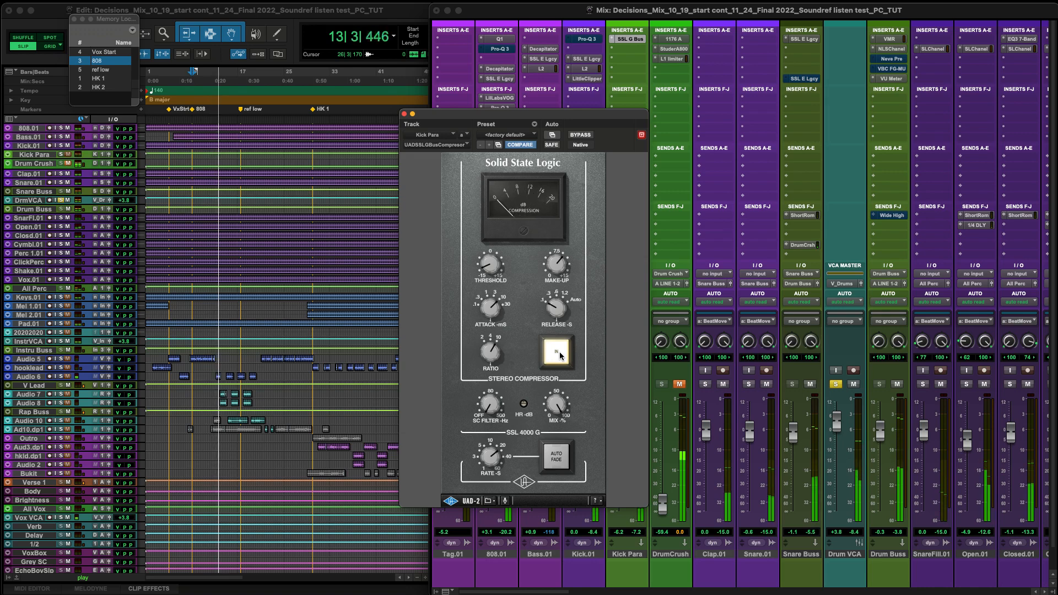
key(space)
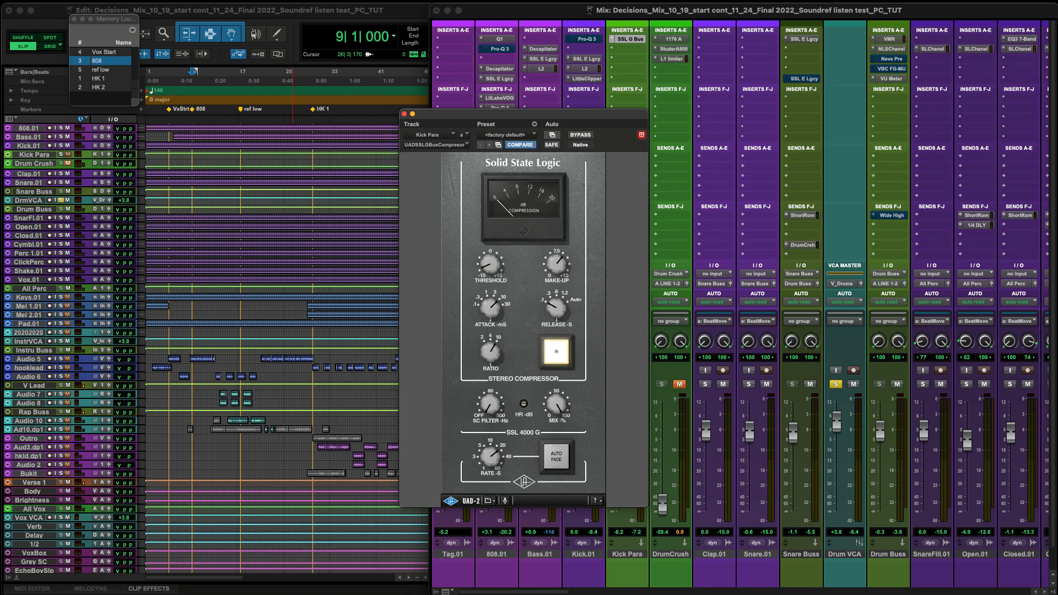
click(403, 115)
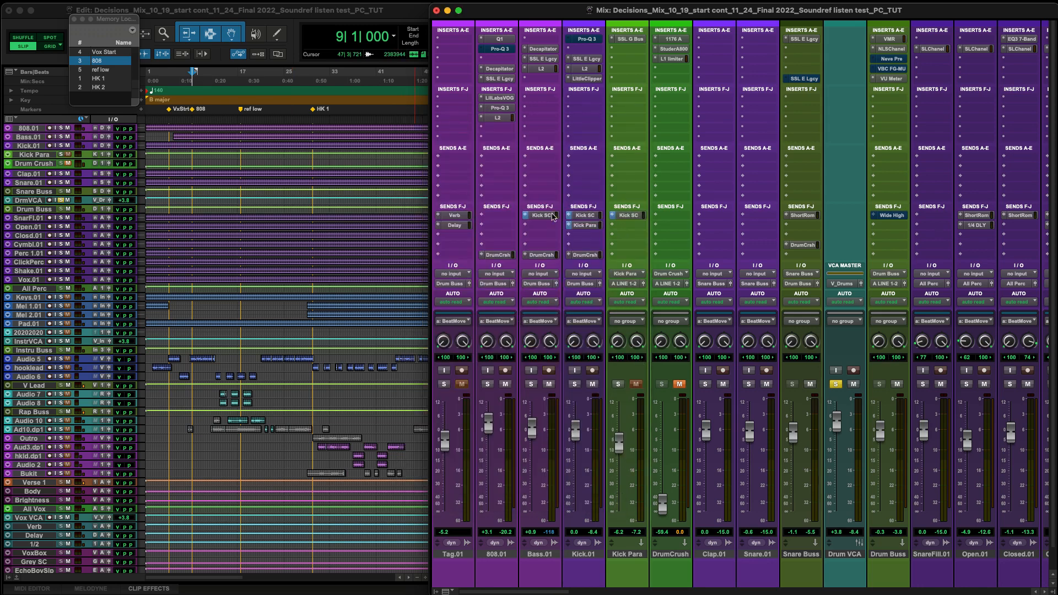
Open the Kick Para send on Kick.01, and make the Kick Para track solo-safe and muted.
click(585, 226)
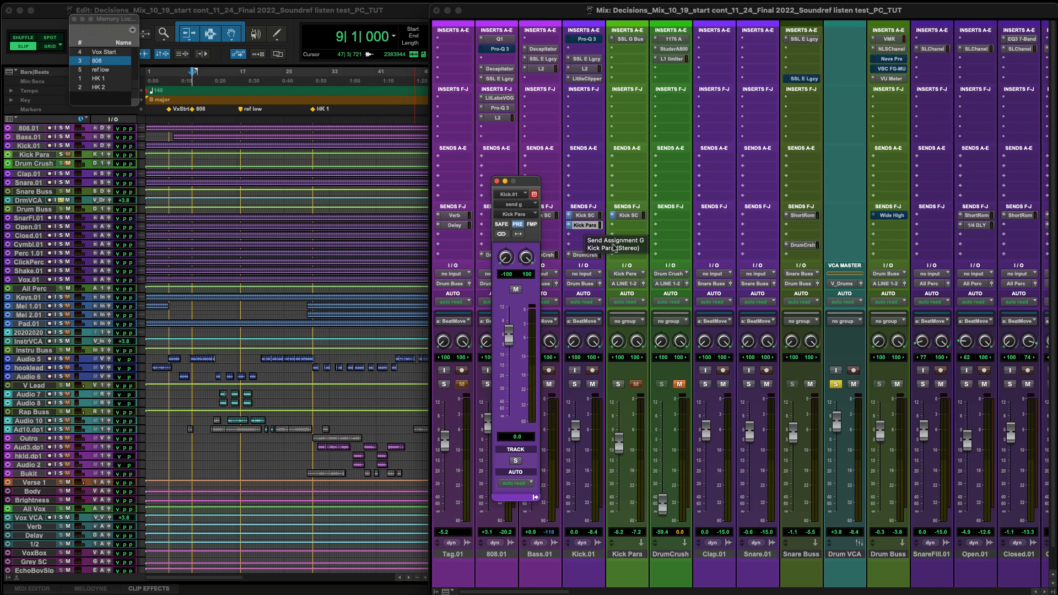
click(620, 385)
key(space)
click(636, 385)
key(space)
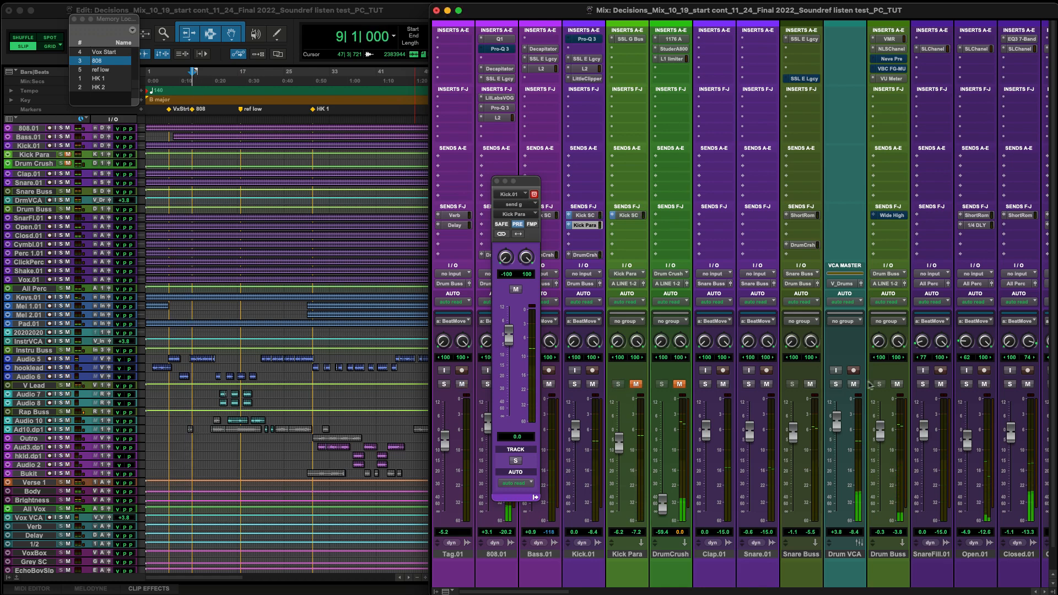
Solo the Drum VCA and play the drums, comparing them with the Kick Para track muted and unmuted.
click(836, 384)
click(636, 384)
key(space)
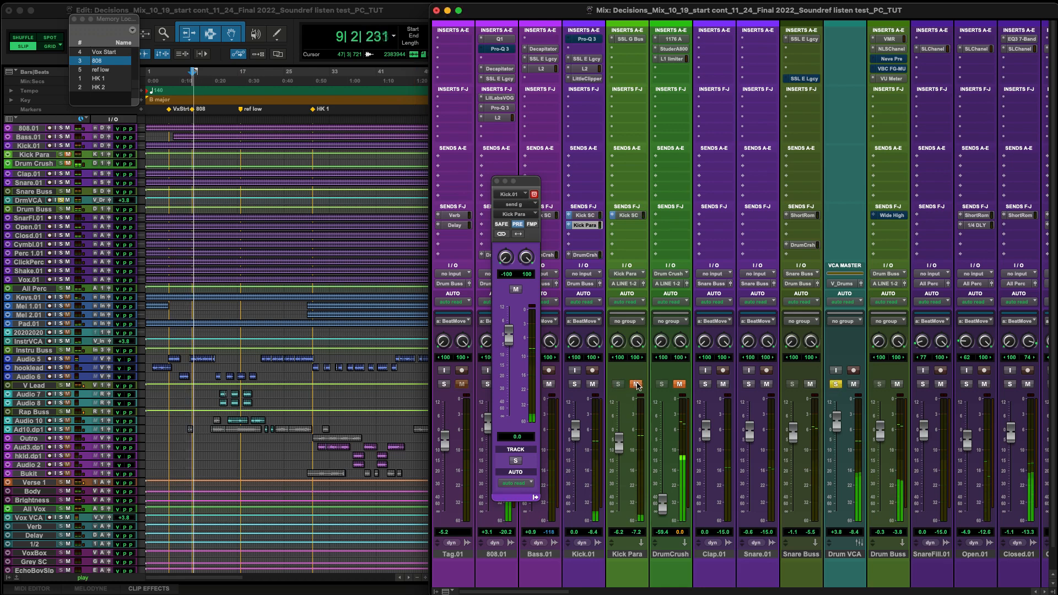
click(636, 384)
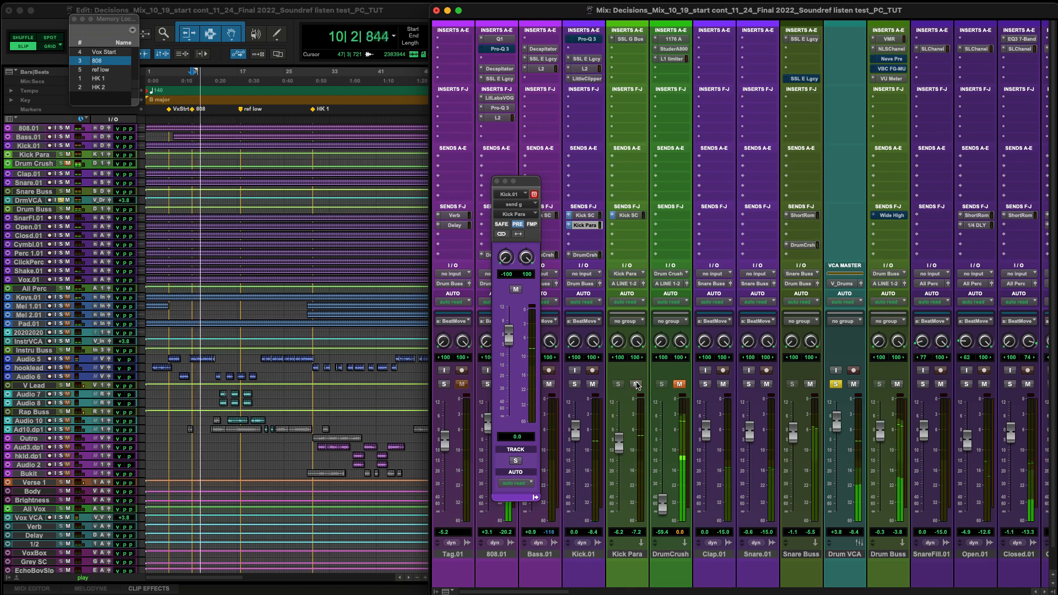
Try the Kick Para fader at about +7.2 dB during playback, toggling its mute to compare.
drag(619, 441, 624, 415)
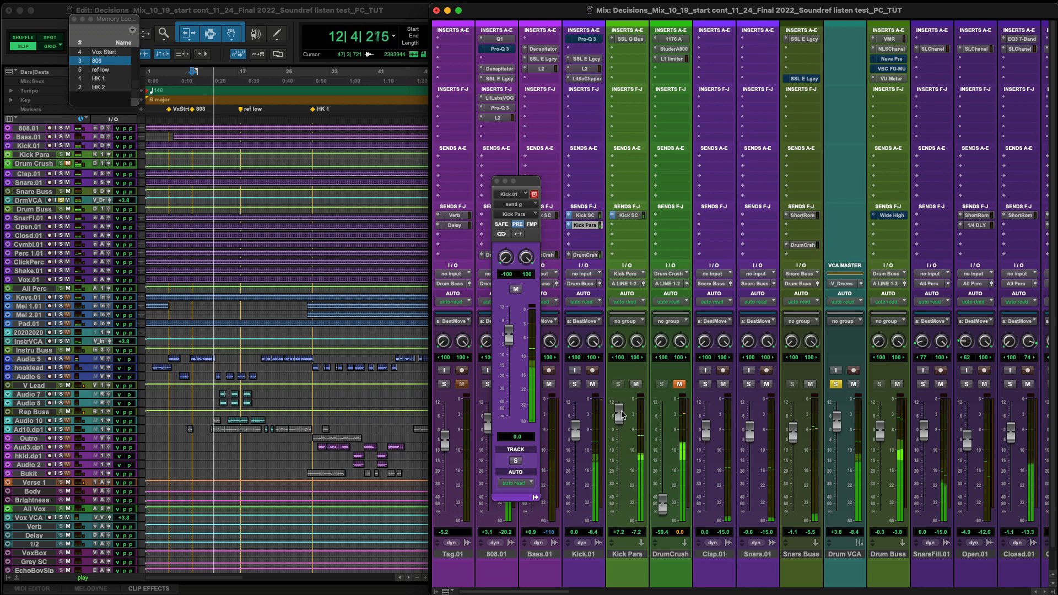
click(637, 385)
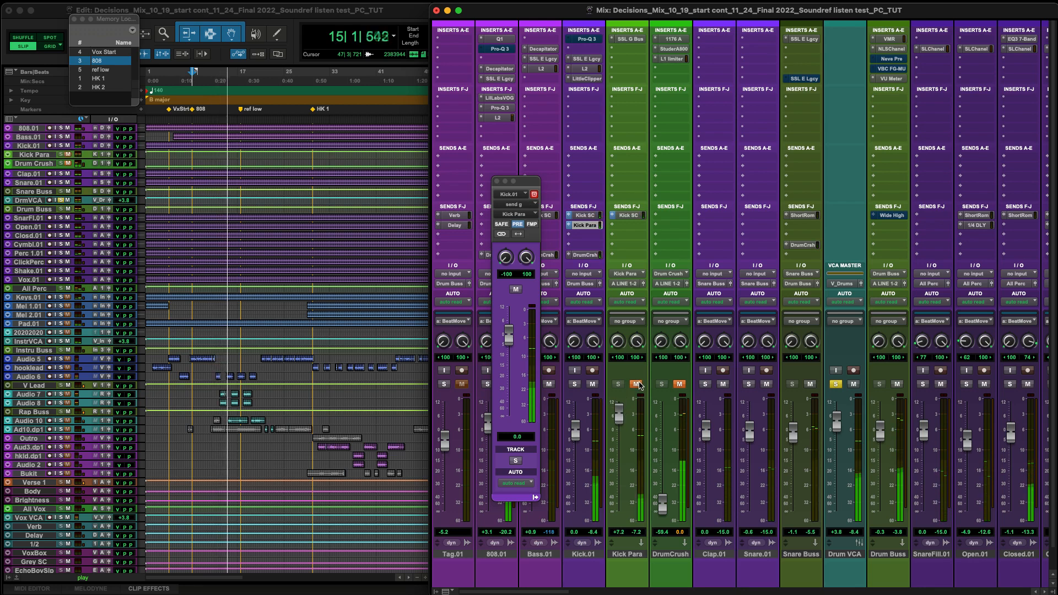
key(space)
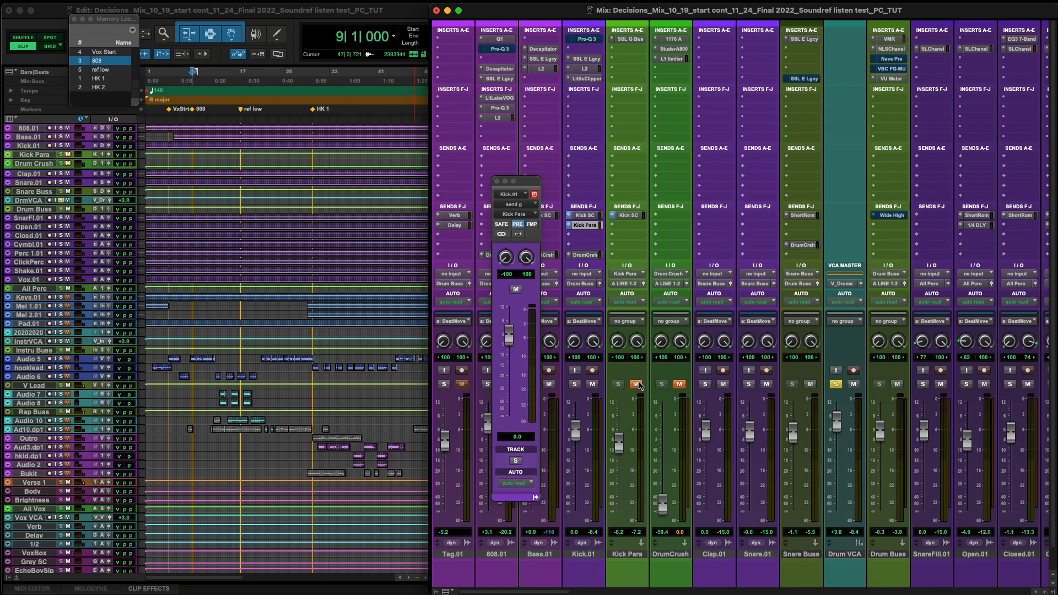
click(497, 182)
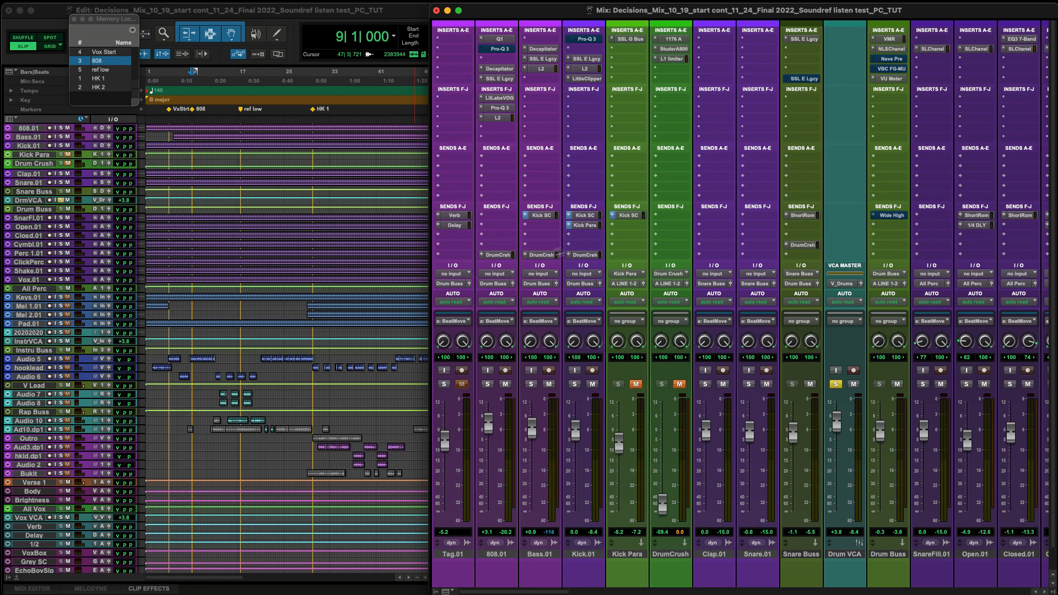
Inspect the Drum Crush sends on the 808.01 and Snare Buss tracks, and close the send window.
click(500, 254)
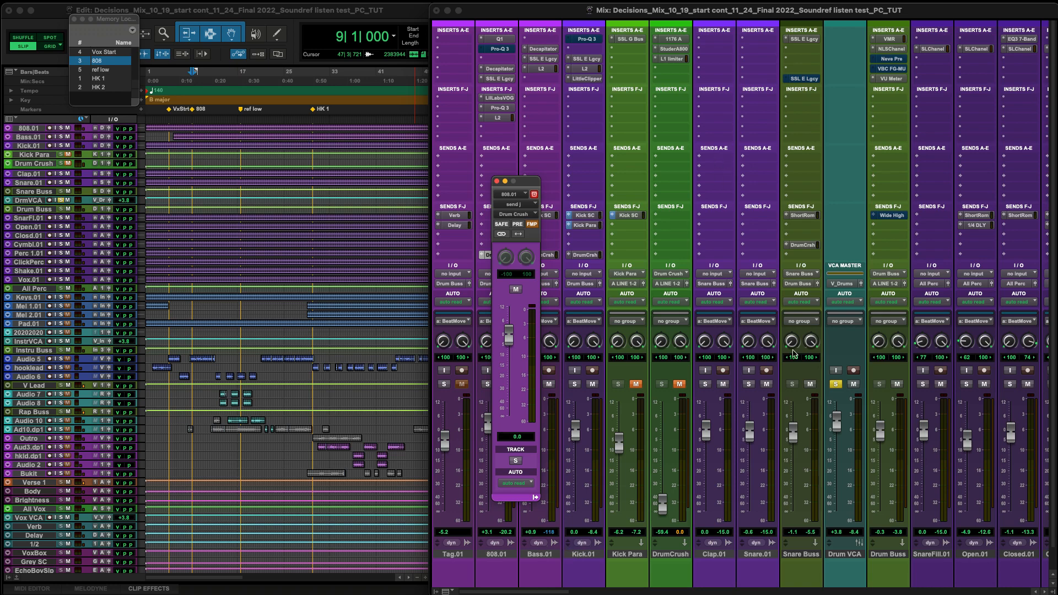
click(805, 245)
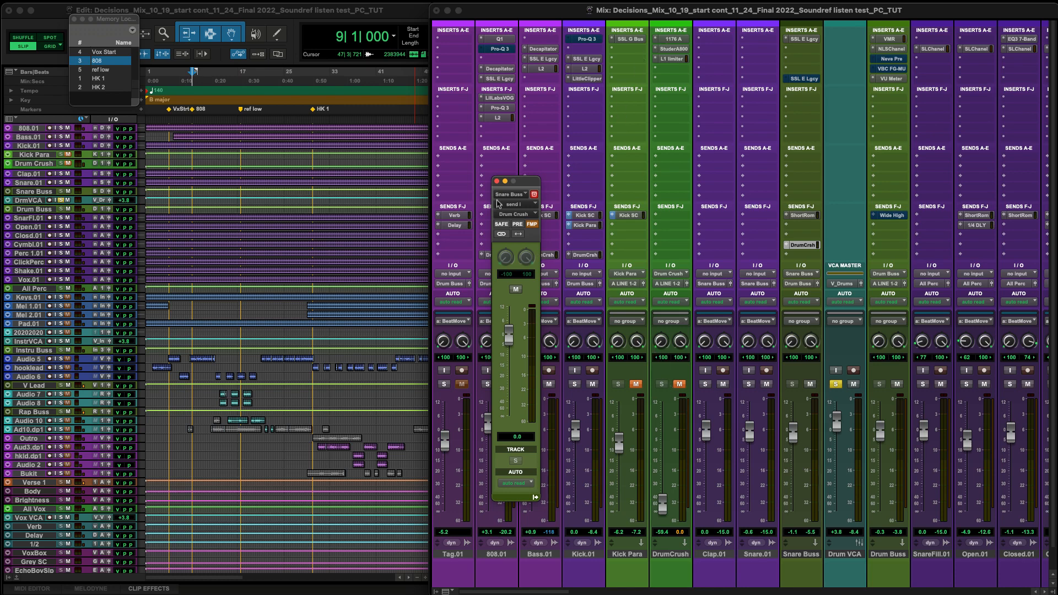
click(497, 181)
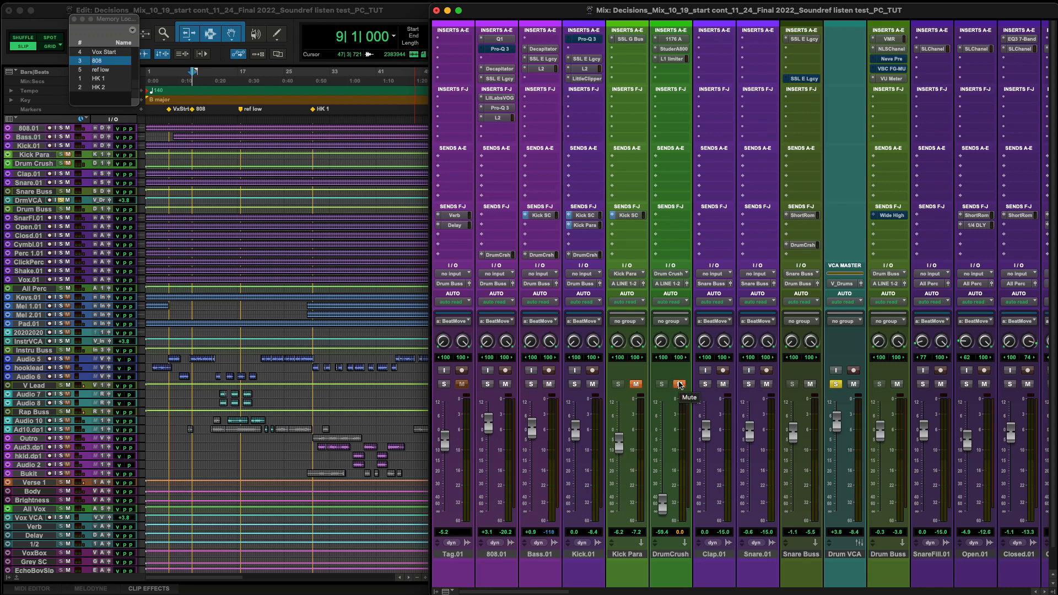
Unmute Kick Para and play the soloed drums, unmuting DrumCrush partway through to hear the parallel compression.
click(635, 385)
key(space)
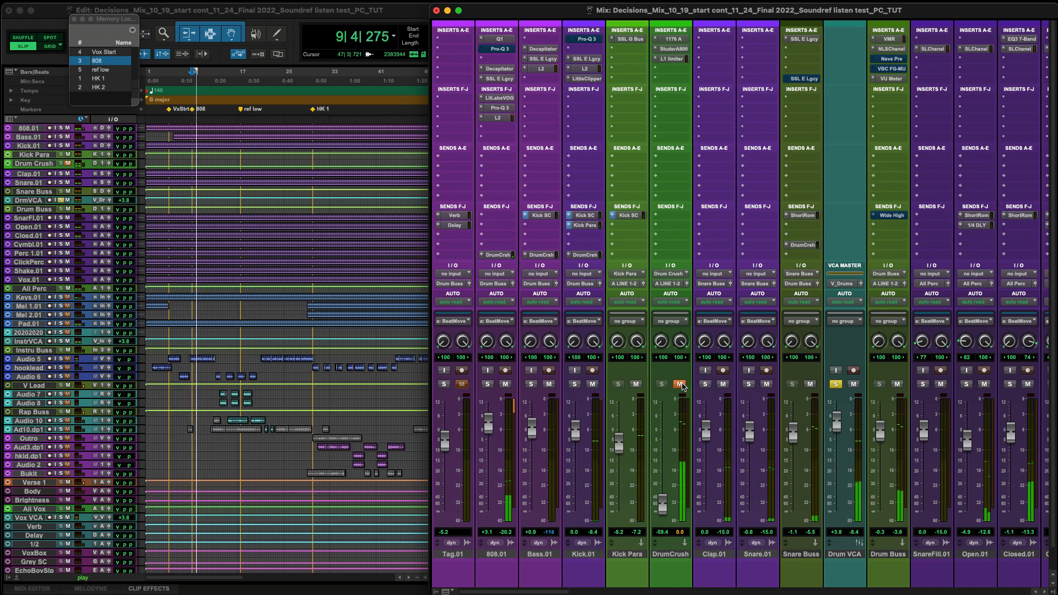
click(681, 385)
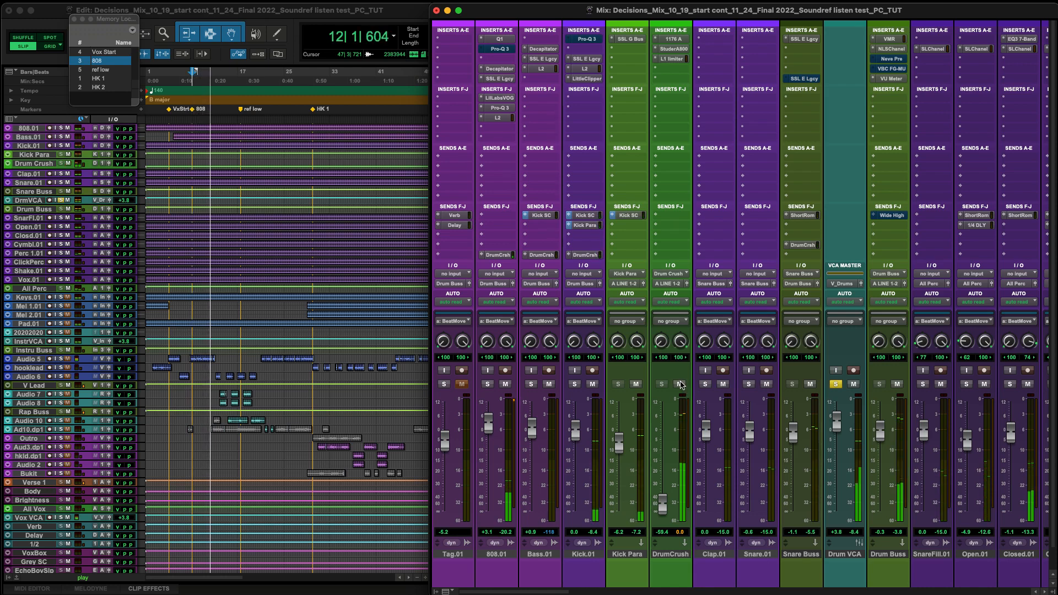
key(space)
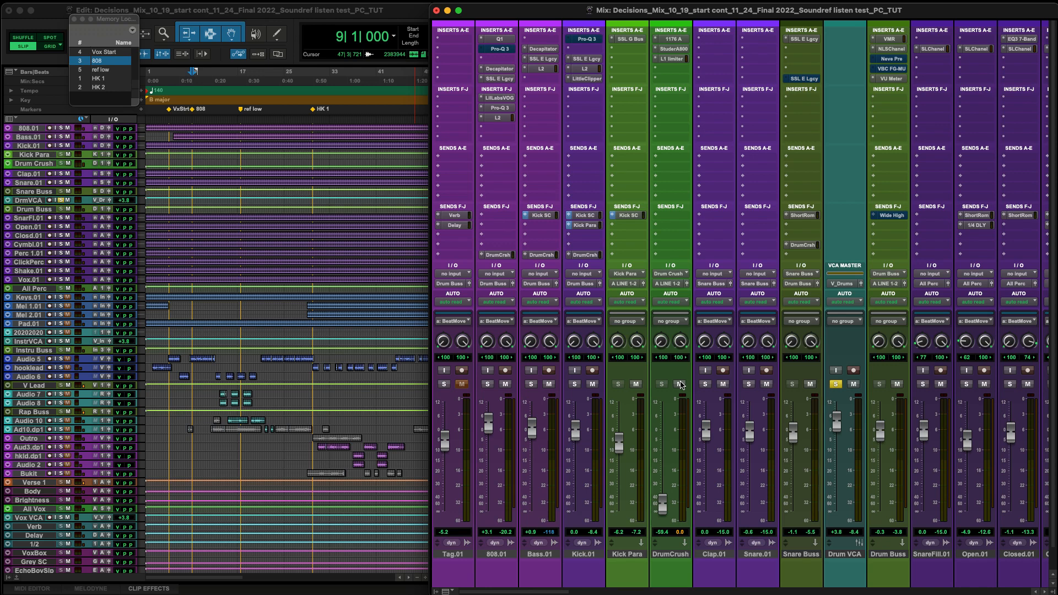
Audition DrumCrush muted and unmuted in the full mix with the Drum VCA unsoloed, and restore the Drum VCA solo.
click(836, 385)
click(680, 384)
key(space)
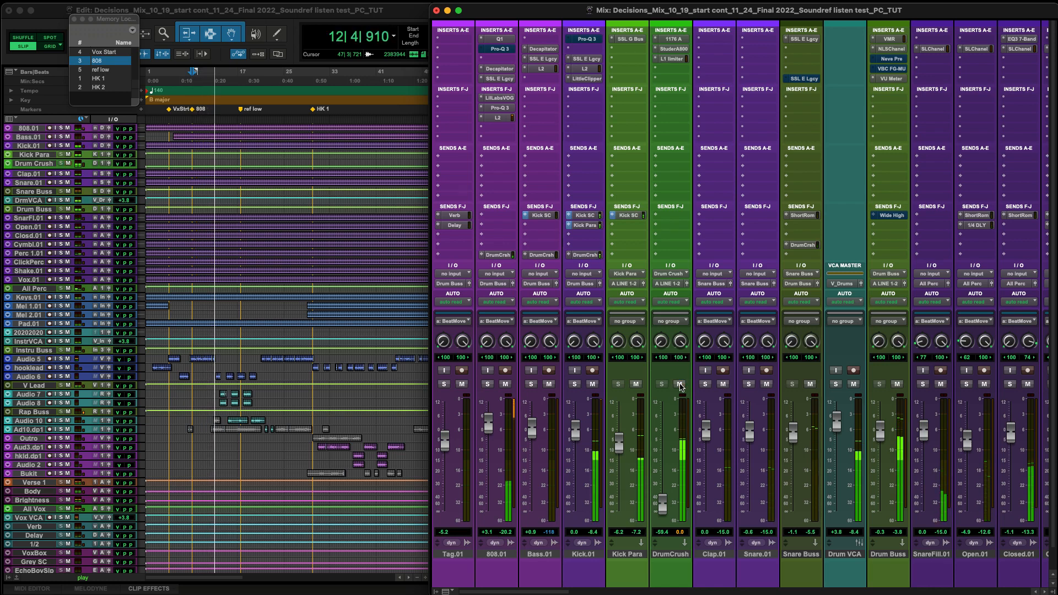
key(space)
click(836, 385)
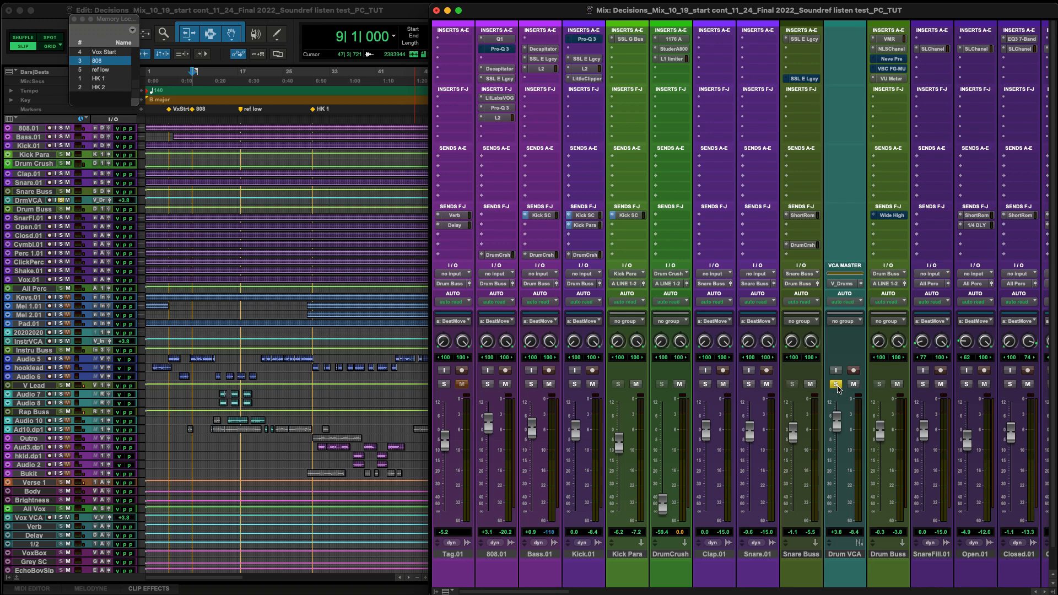
Open the 1176 A compressor on DrumCrush, move it clear of the inserts and watch its meter during brief playback.
click(677, 39)
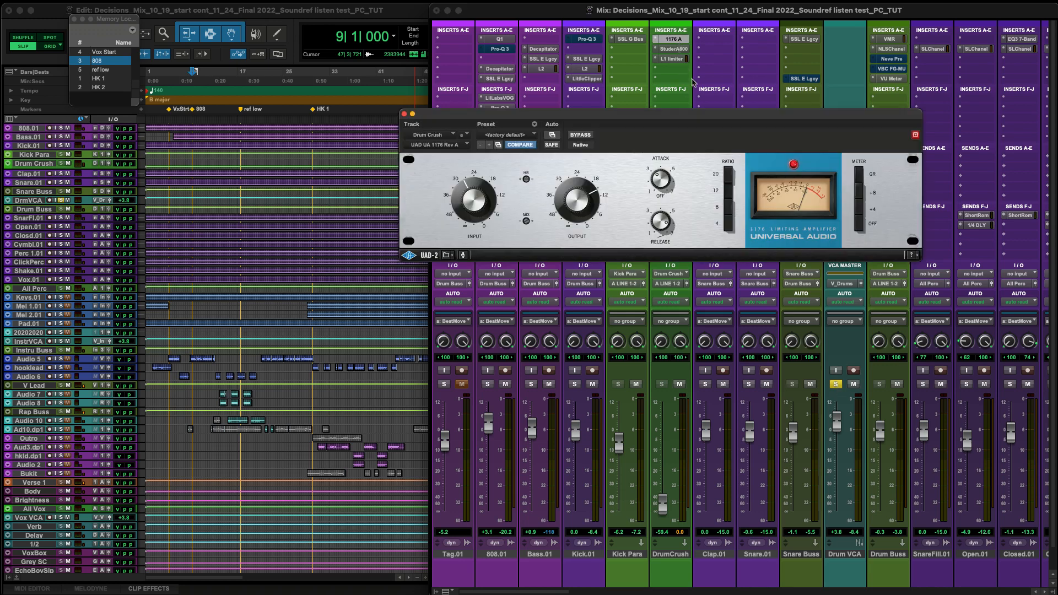
drag(694, 114, 537, 217)
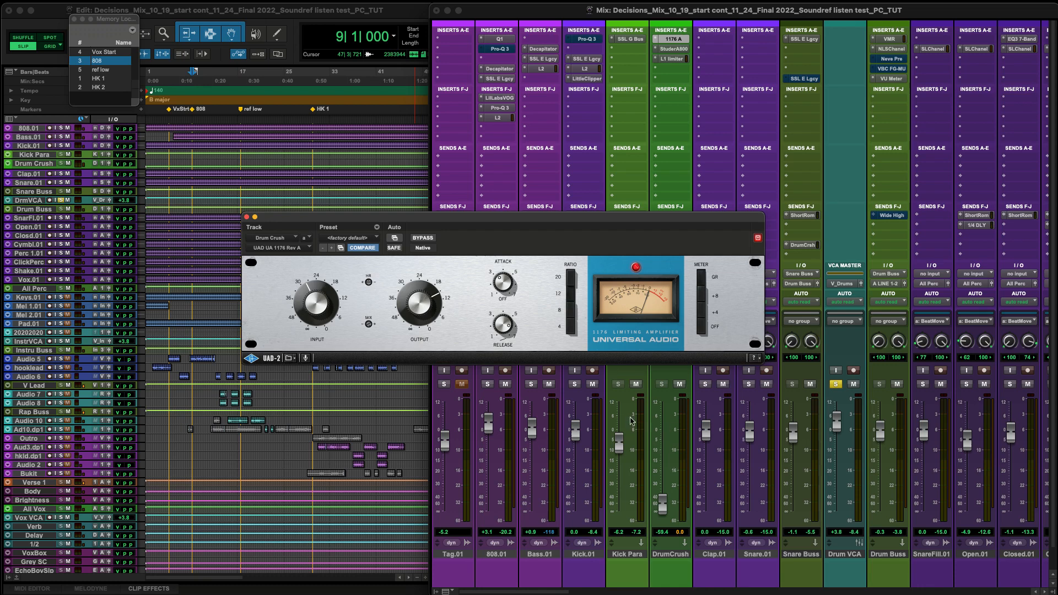
key(space)
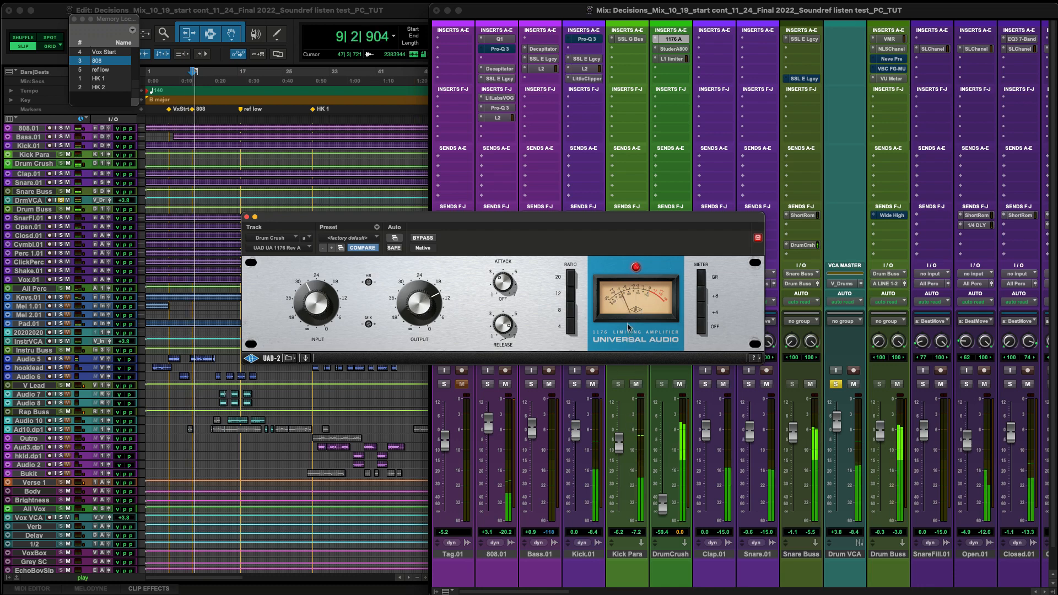
key(space)
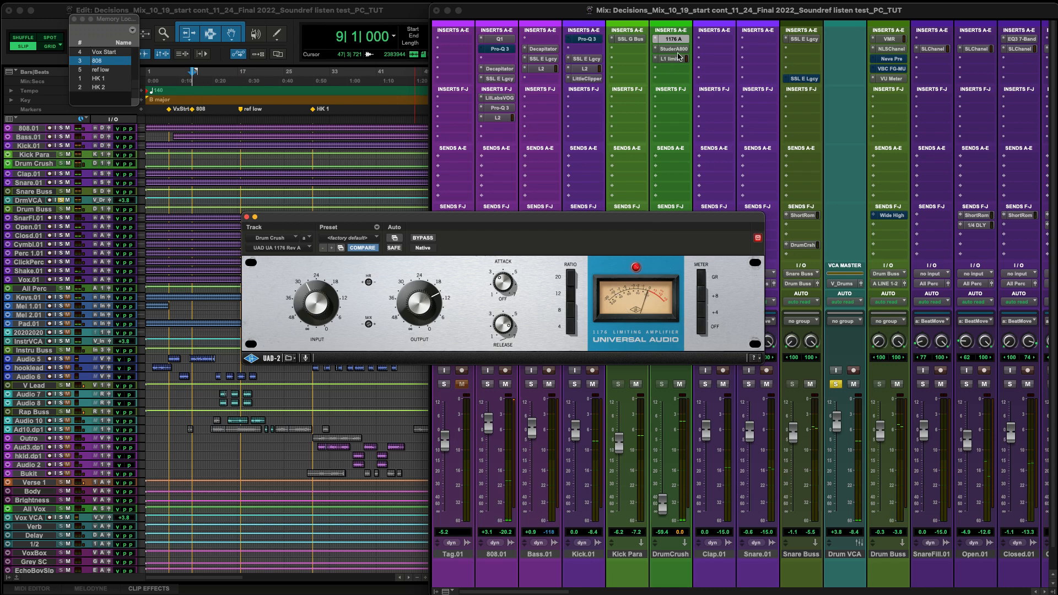
Open the Studer A800 plug-in on DrumCrush and move its window up to show the full interface.
click(679, 50)
drag(491, 218, 490, 103)
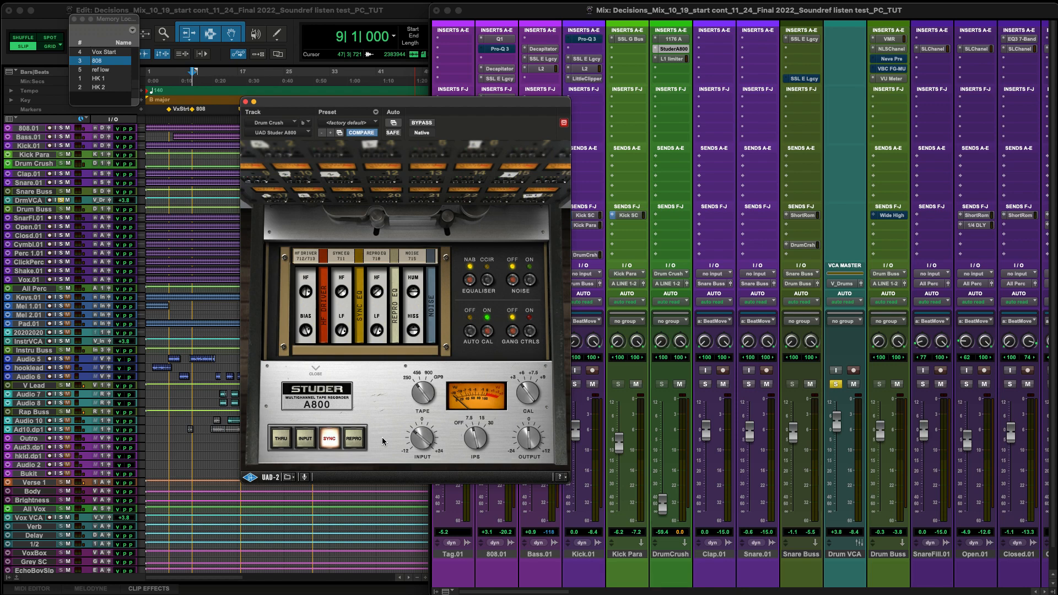
Compare the Studer A800 on DrumCrush in THRU and SYNC modes during playback, leave it on SYNC and close the plug-in.
click(280, 440)
key(space)
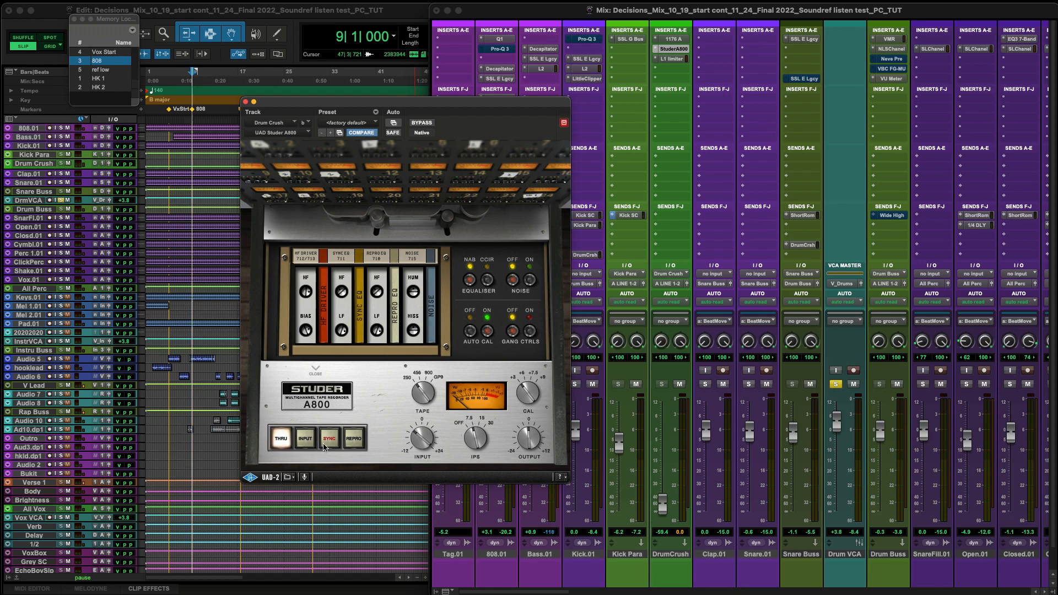
click(328, 441)
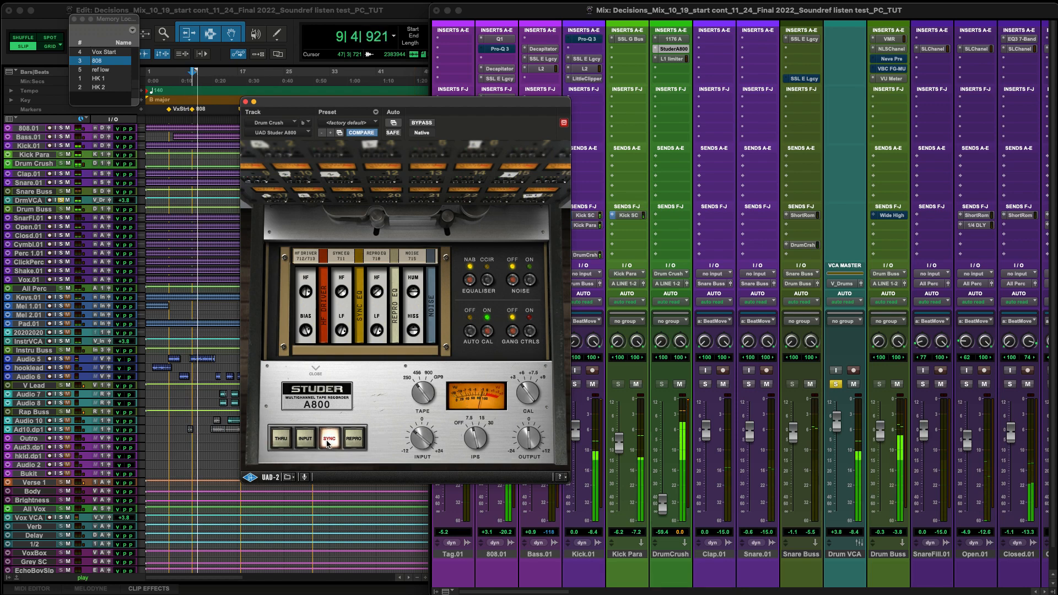
click(281, 440)
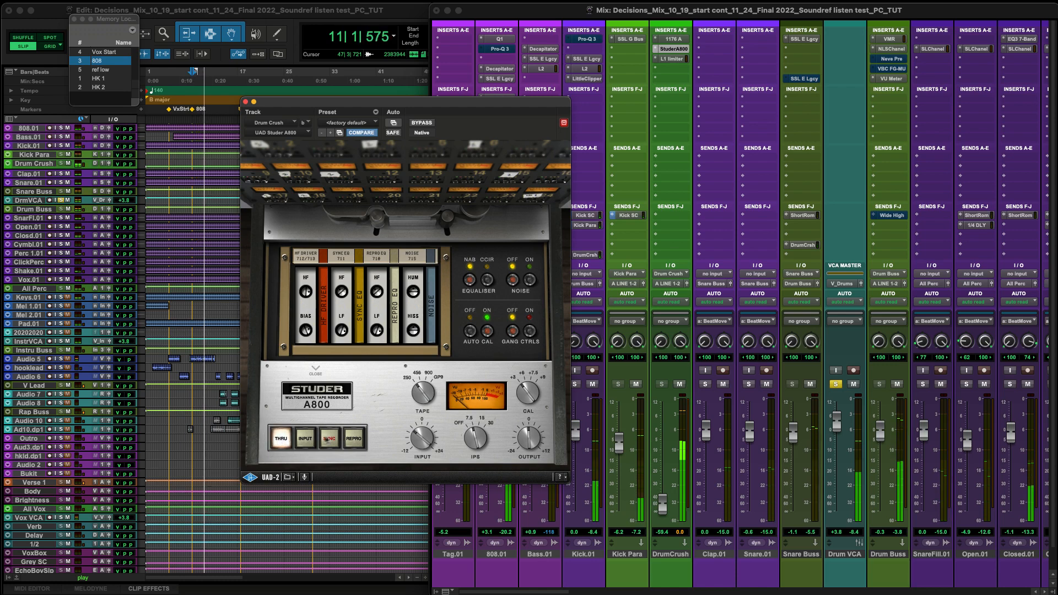
click(333, 441)
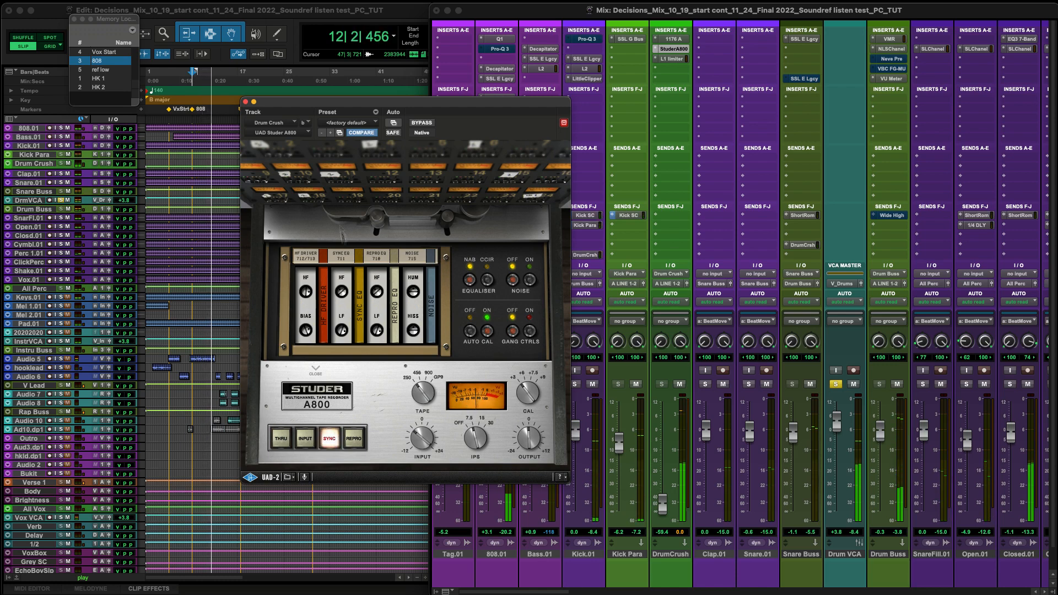
key(space)
click(246, 102)
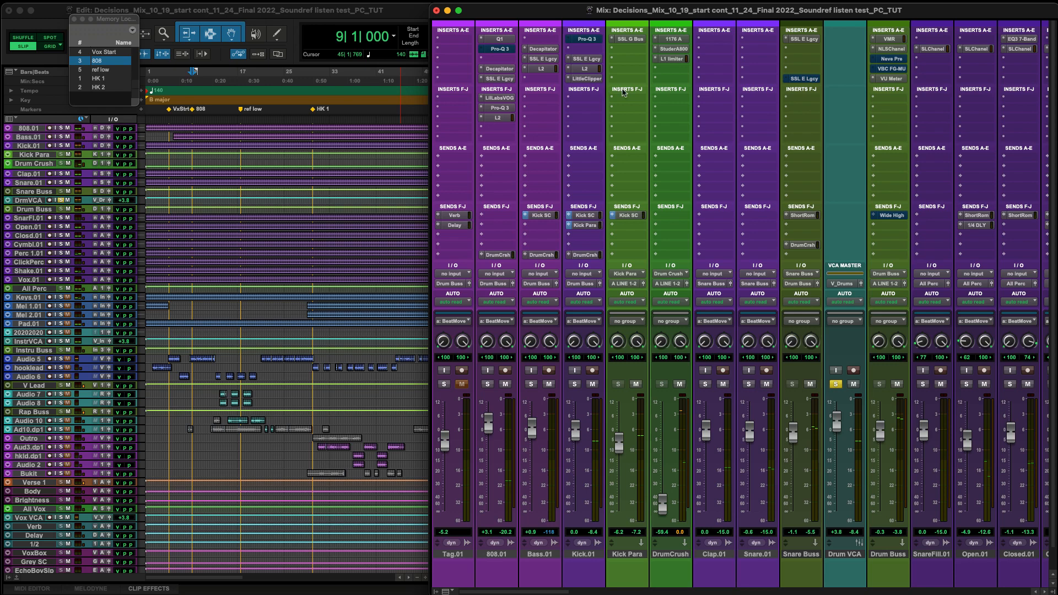
Open the L1 limiter on DrumCrush and toggle its bypass around a short playback of the soloed drums.
click(673, 58)
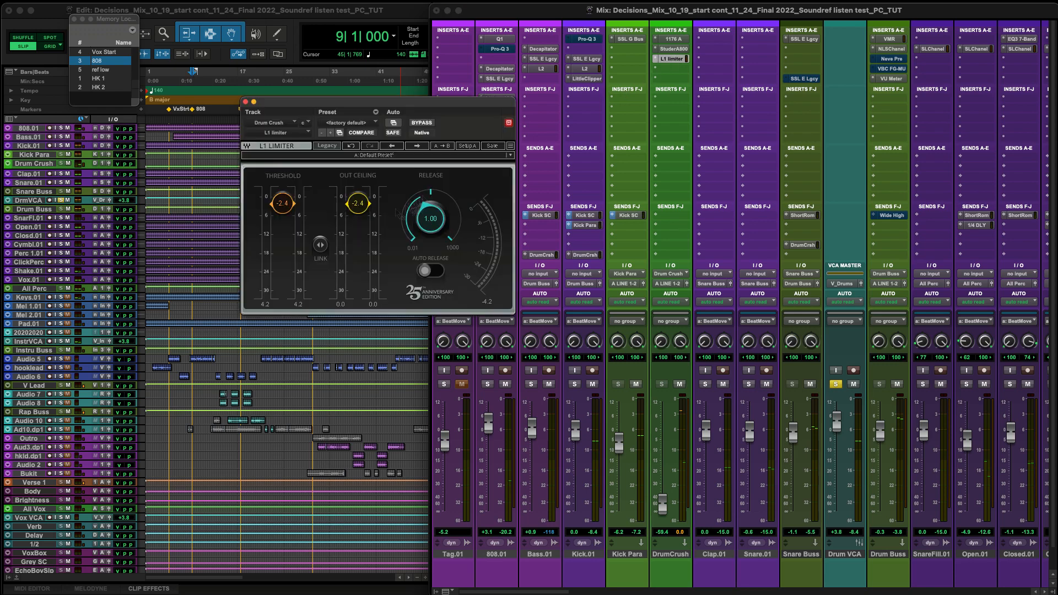
click(424, 123)
key(space)
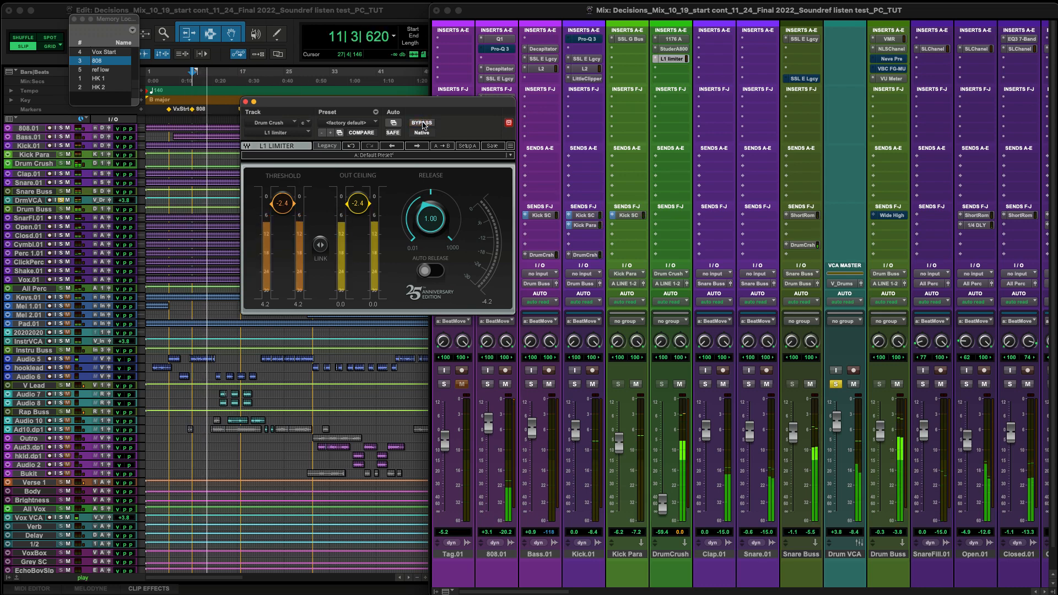
click(422, 123)
key(space)
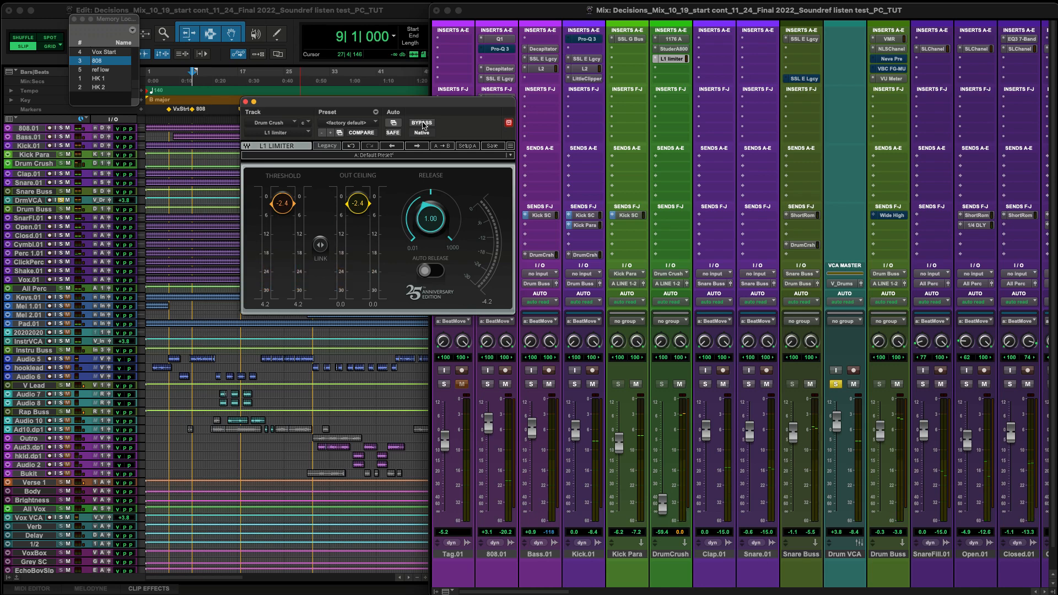
Replay the soloed drums with the L1 limiter bypassed and then active, leave it active and close the plug-in.
click(422, 123)
key(space)
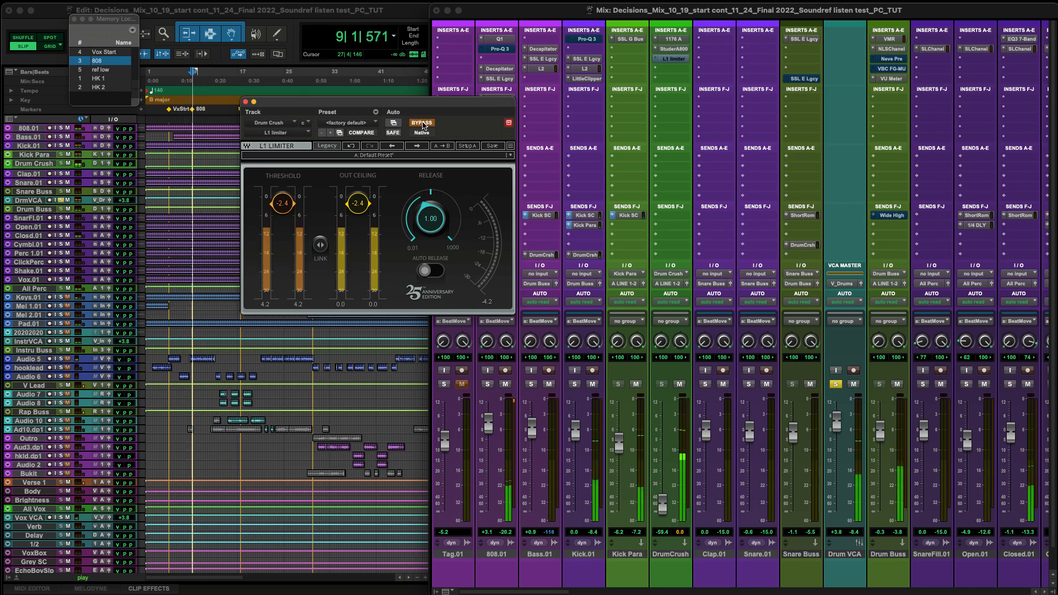
click(422, 123)
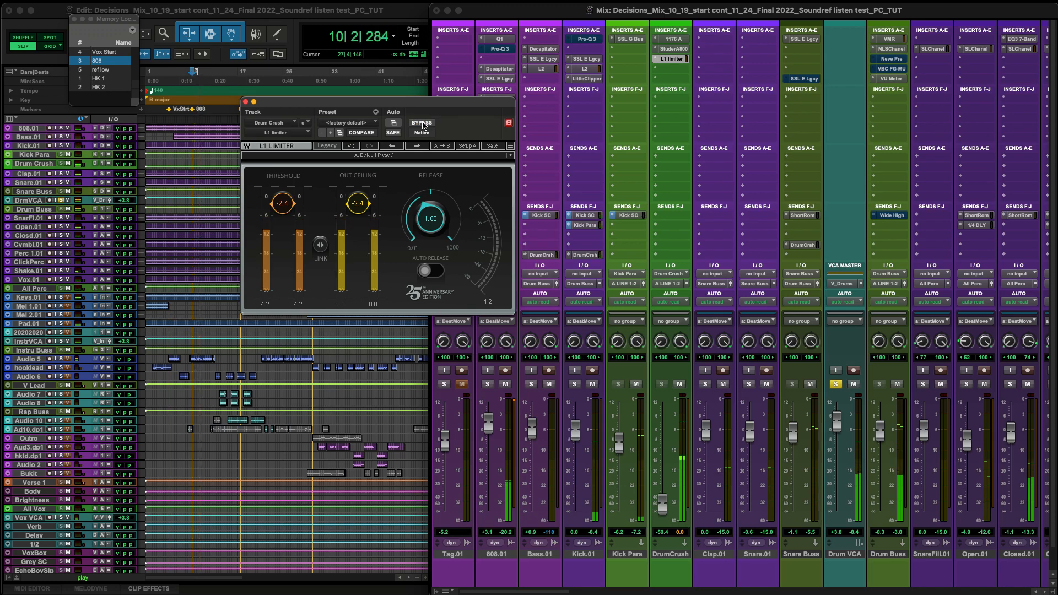
key(space)
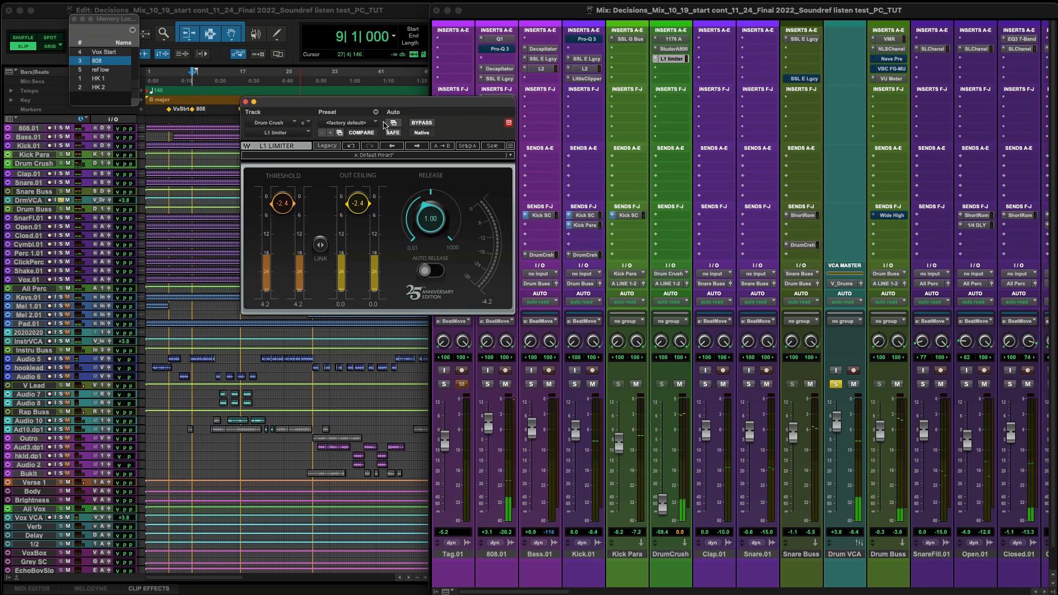
click(422, 123)
click(422, 123)
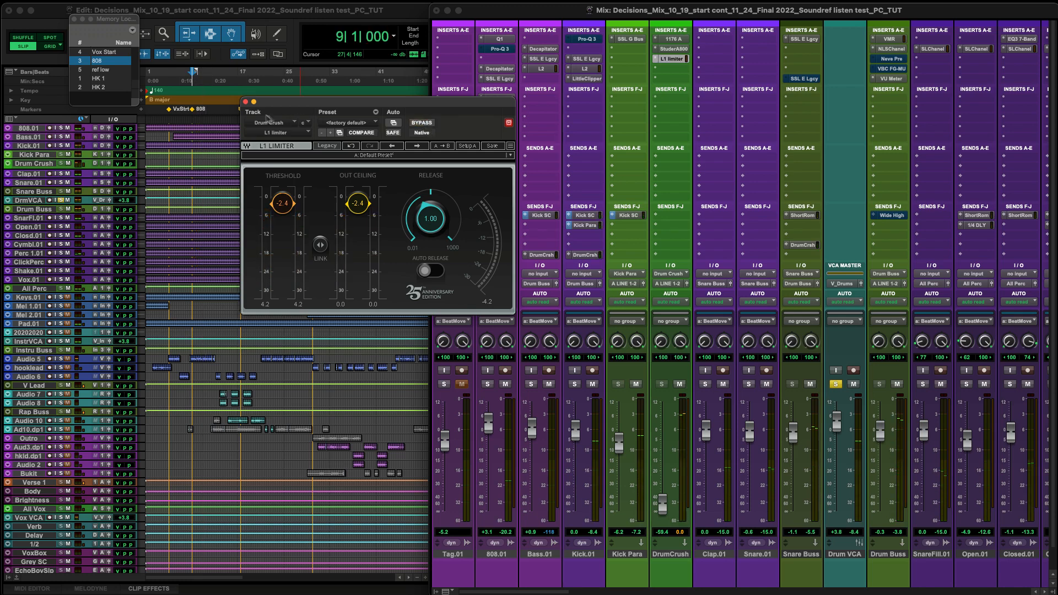
click(247, 102)
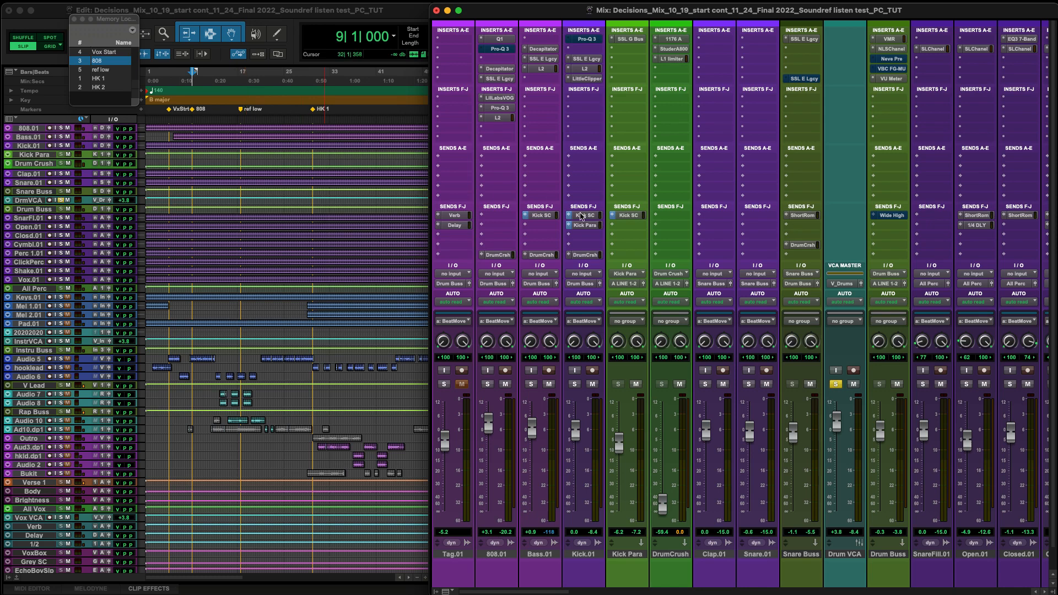